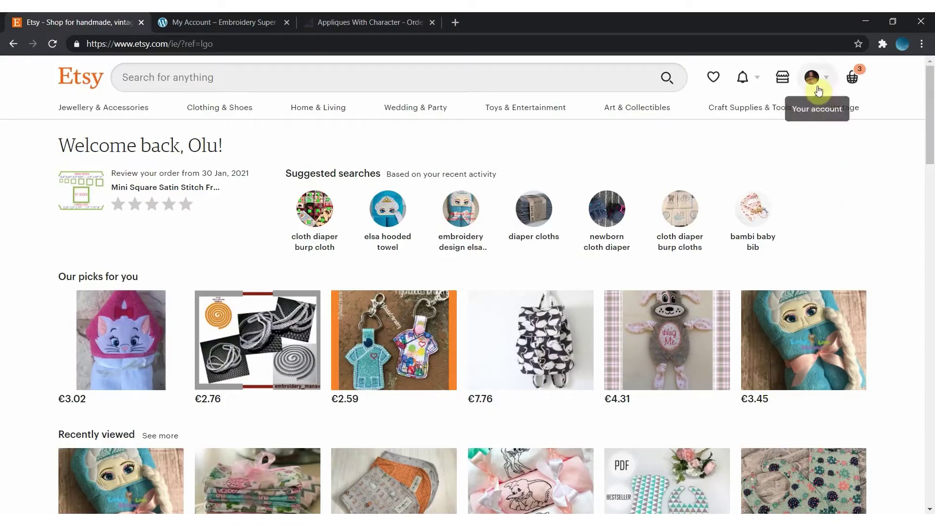
From Etsy's Purchases and reviews, request the download files for the Mini Square Satin Stitch Frame order
left_click(818, 89)
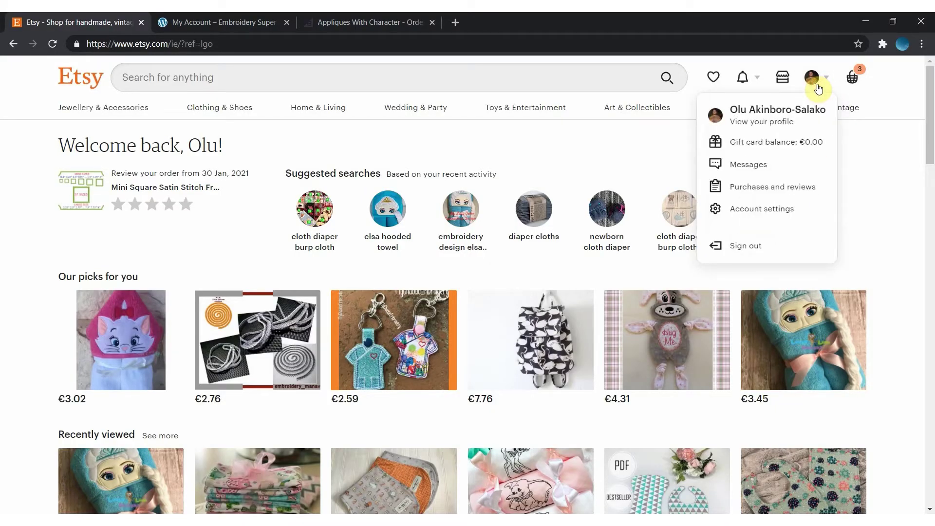
left_click(778, 190)
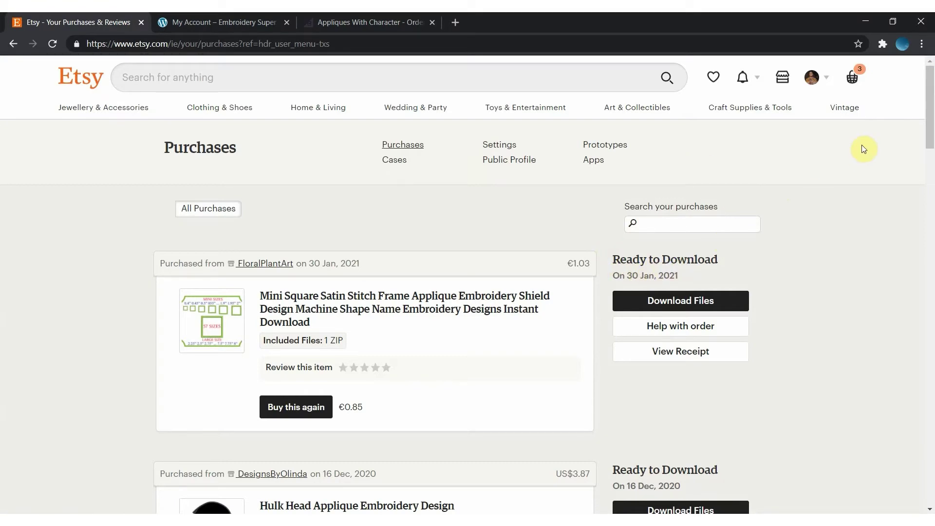
mouse_move(928, 92)
left_mouse_down()
mouse_move(931, 194)
mouse_move(930, 107)
left_mouse_up()
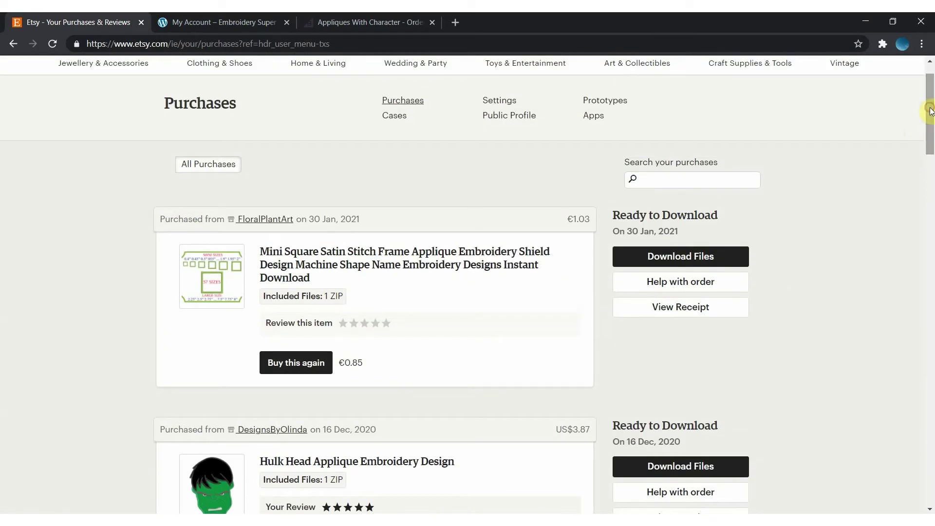
left_click(691, 257)
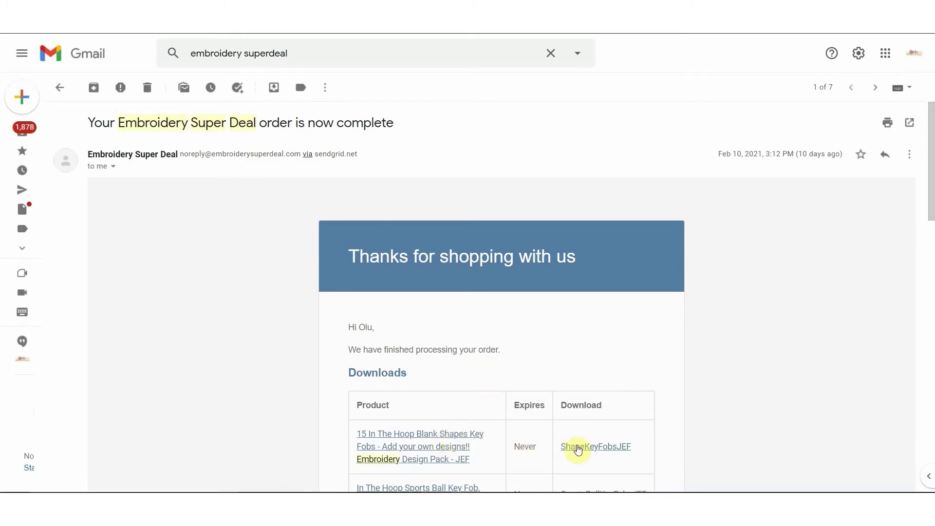
Download the ShapeKeyFobsJEF zip from the Embroidery Super Deal order email
left_click(580, 448)
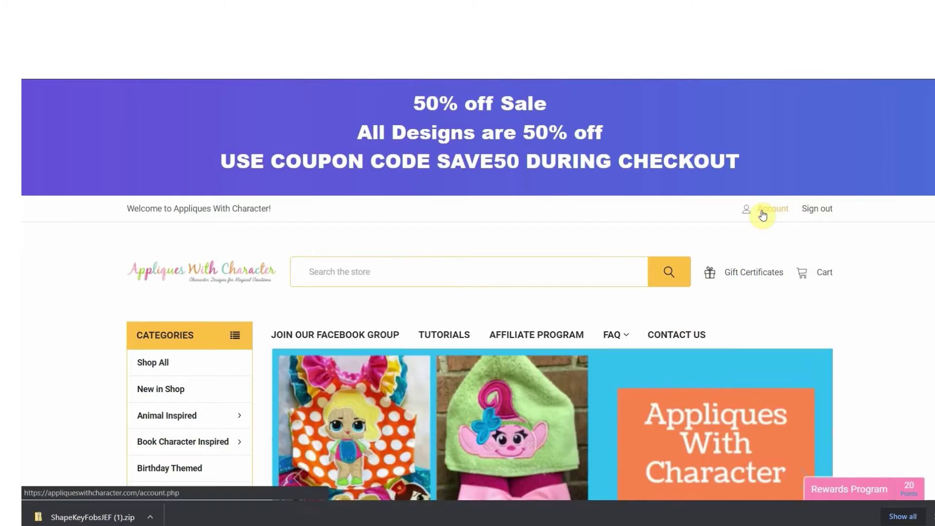
View the store's order history, then bring up the Etsy Downloads page offering NAS191.zip
left_click(762, 214)
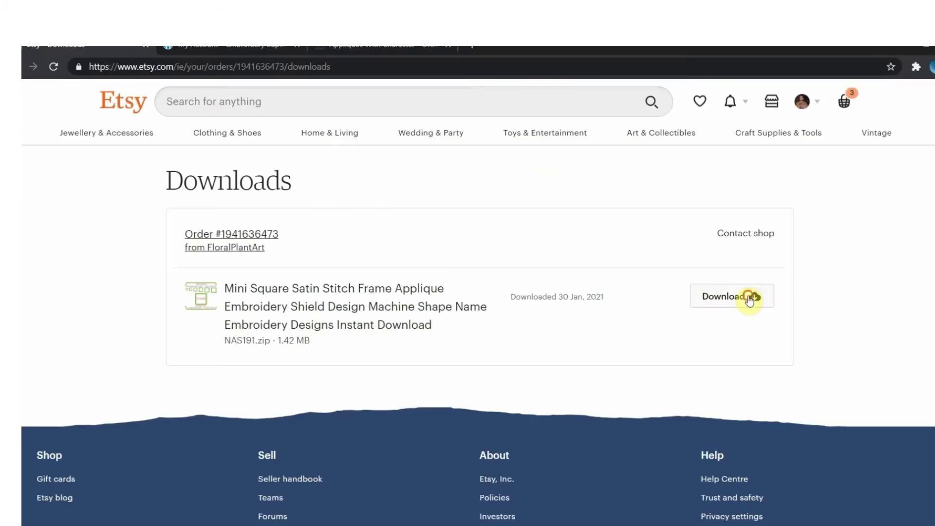
left_click(750, 297)
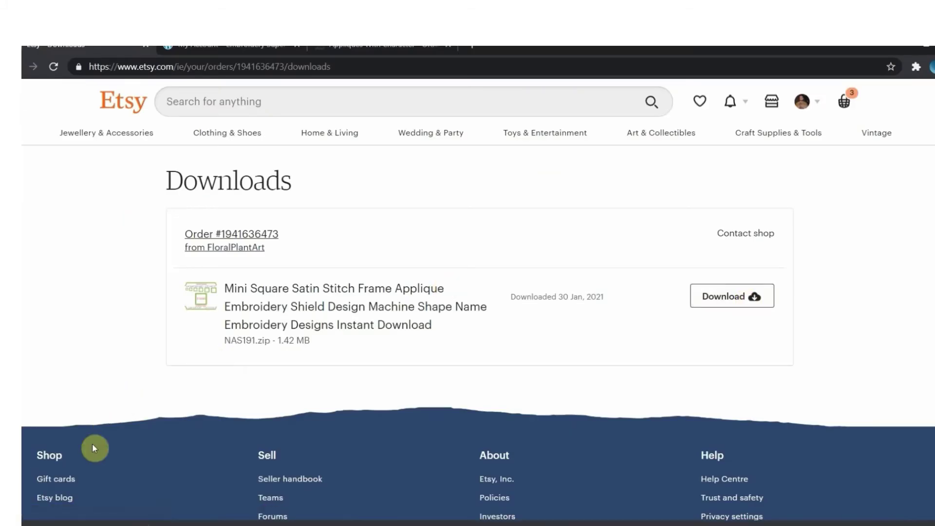
Download NAS191.zip and view its format folders in File Explorer
left_click(69, 498)
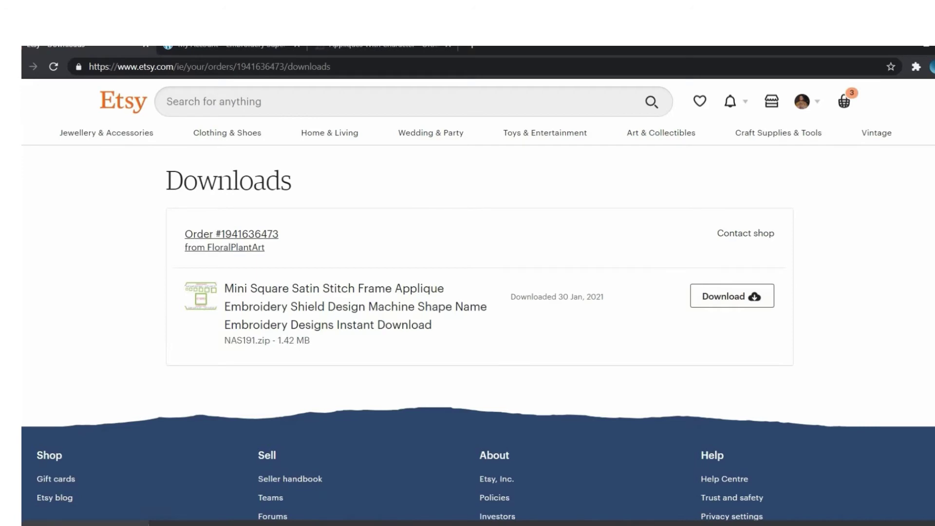
key("alt+Tab")
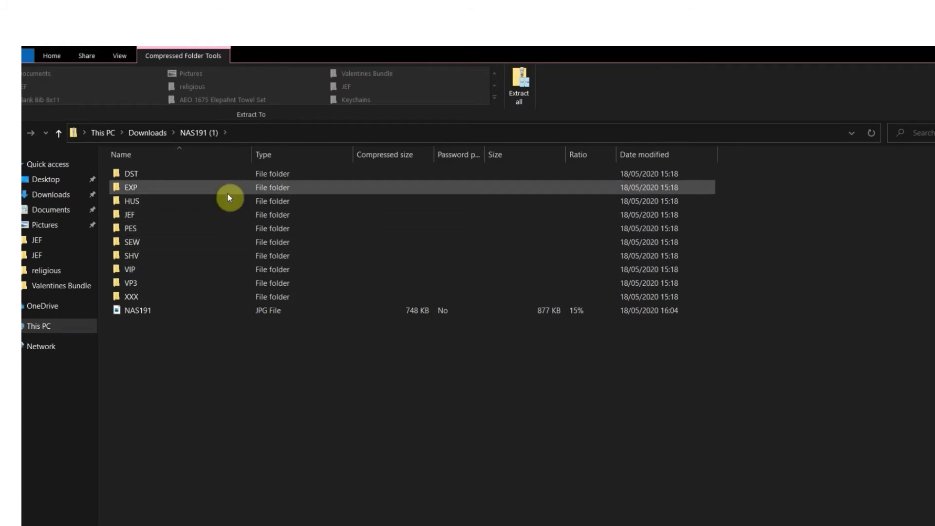
Open the JEF folder inside the NAS191 (1) zip
left_click(223, 217)
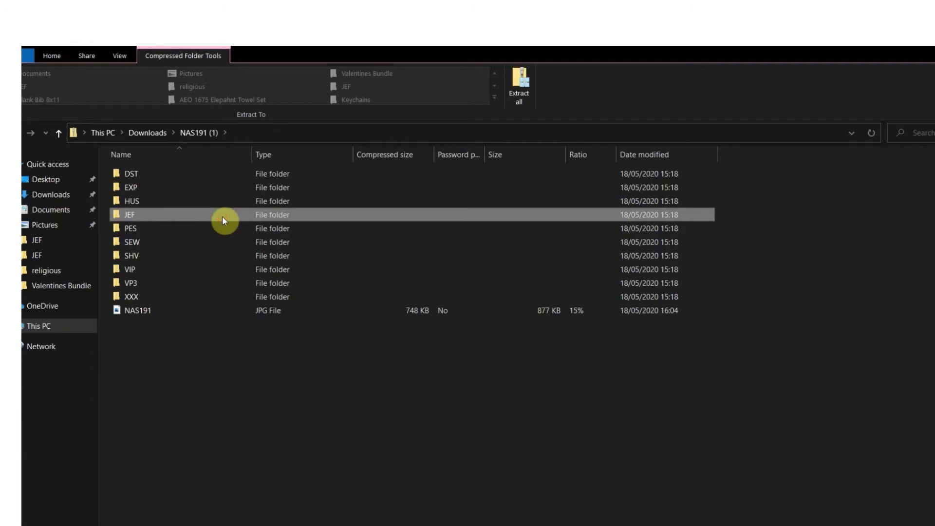
double_click(223, 217)
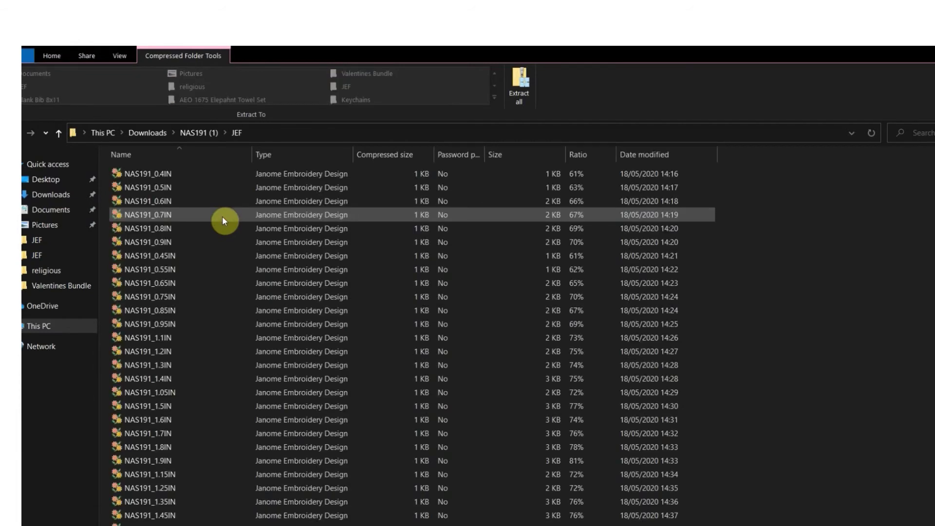
Start Extract all and create a new folder on the Desktop for the destination
left_click(517, 93)
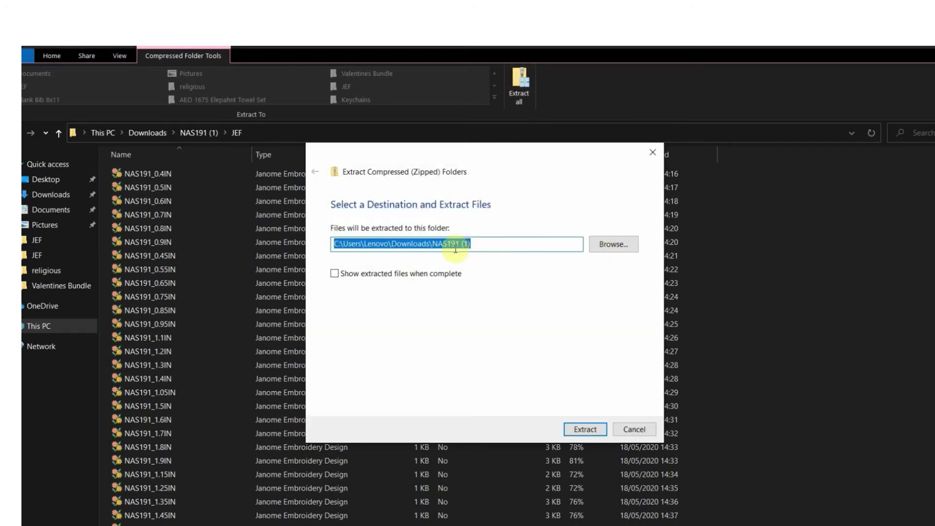
left_click(606, 248)
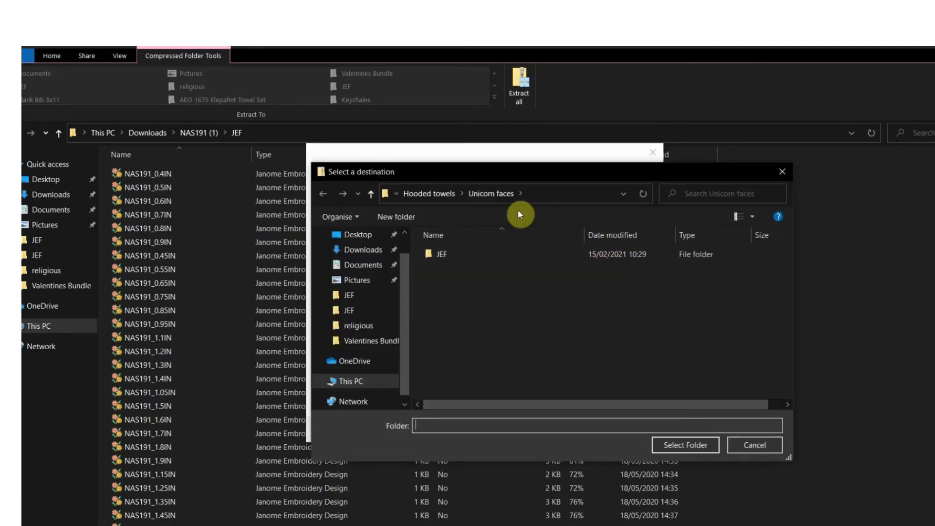
left_click(381, 238)
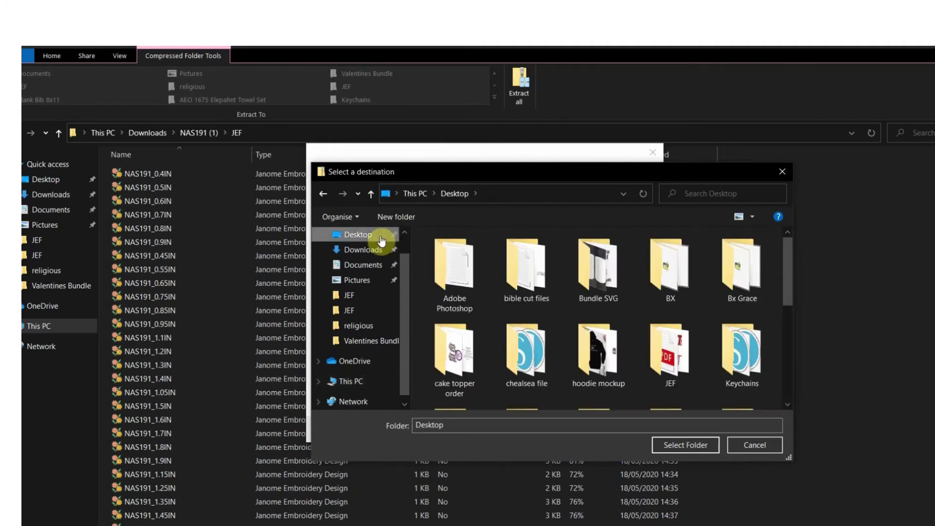
left_click(402, 222)
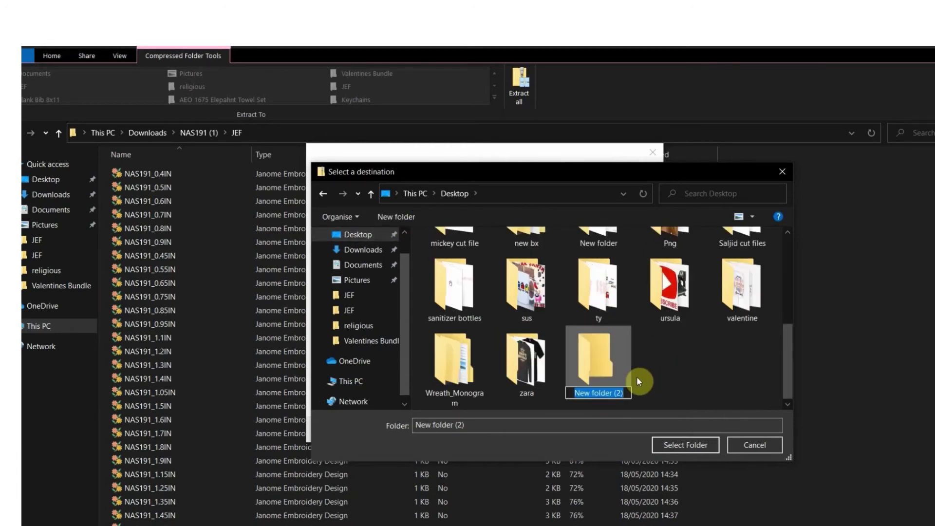
Name the new folder 'embroidery files Etsy' and select it as the extraction destination
left_click(624, 390)
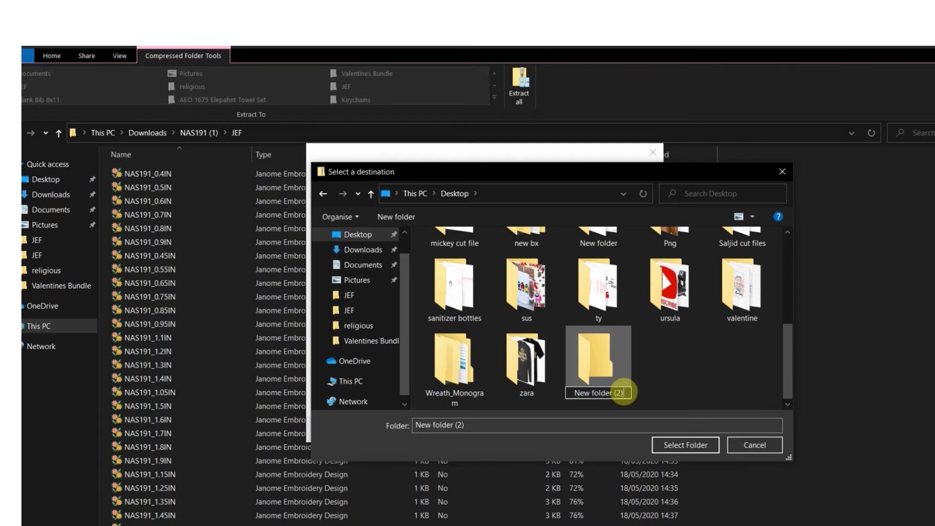
key("BackSpace")
key("BackSpace")
key("BackSpace")
key("BackSpace")
key("BackSpace")
key("BackSpace")
key("BackSpace")
key("BackSpace")
key("BackSpace")
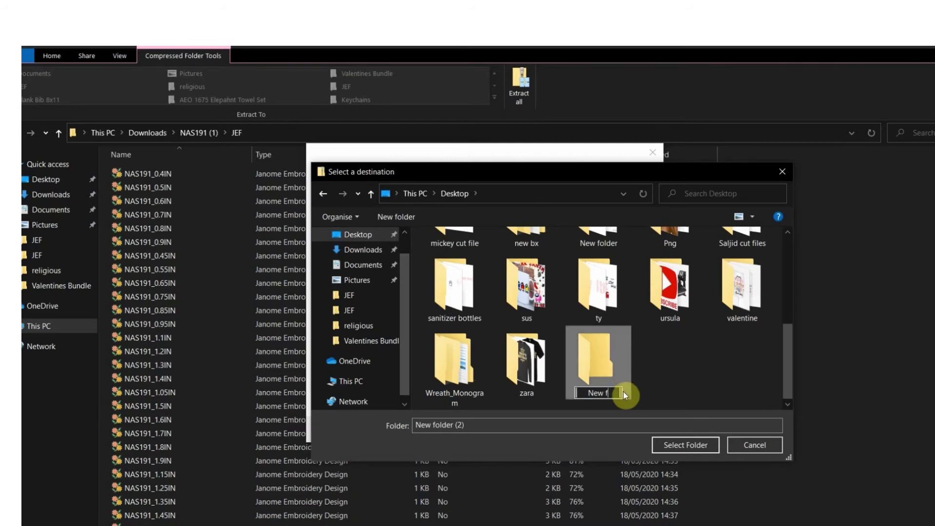
key("BackSpace")
key("BackSpace")
key("BackSpace")
key("BackSpace")
key("BackSpace")
type("Etsy files")
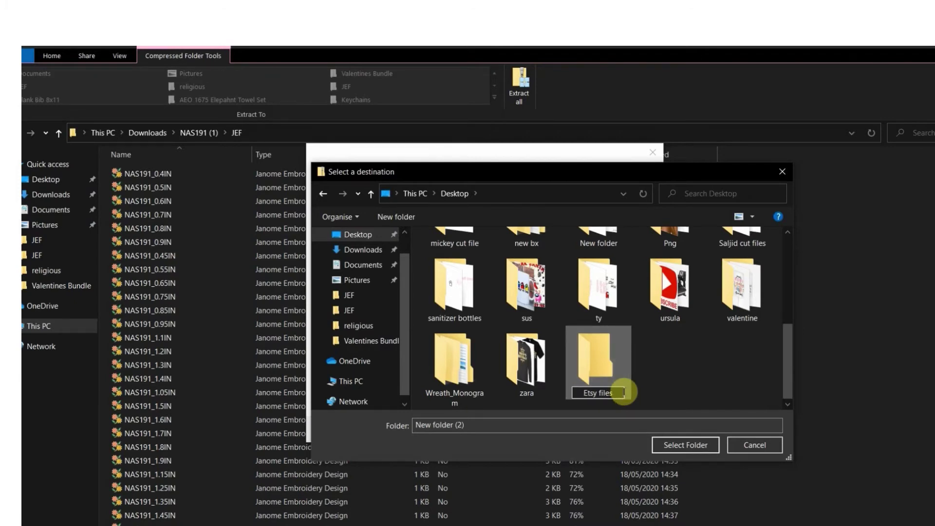
key("BackSpace")
key("BackSpace")
key("BackSpace")
key("BackSpace")
key("BackSpace")
key("BackSpace")
key("BackSpace")
key("BackSpace")
key("BackSpace")
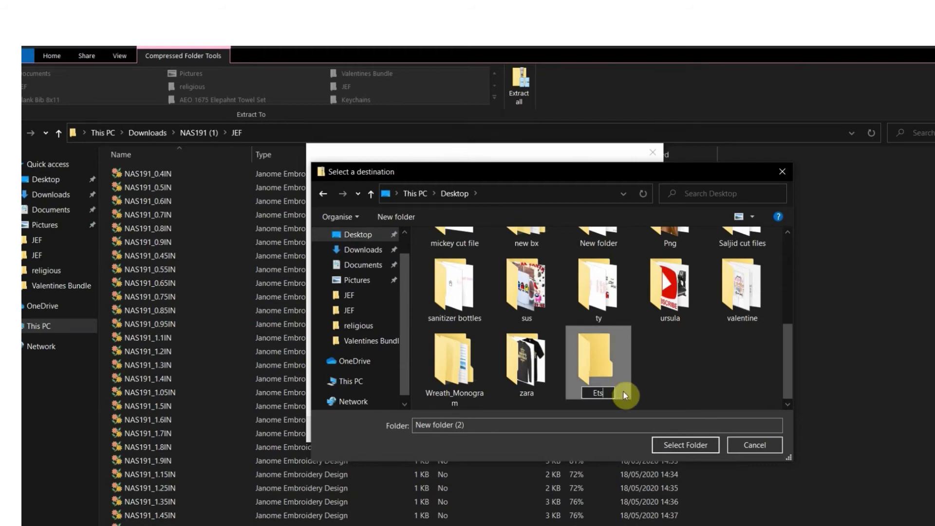
type("mbroidery files")
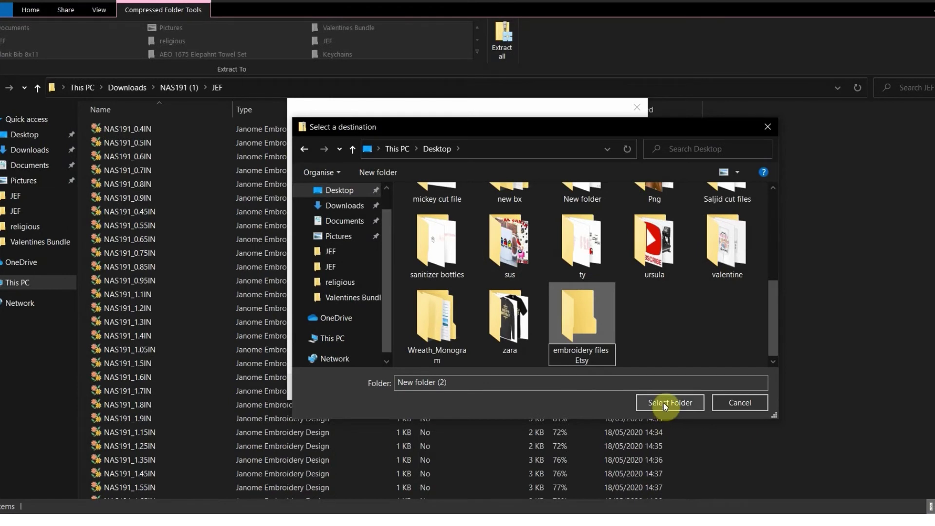
key("Return")
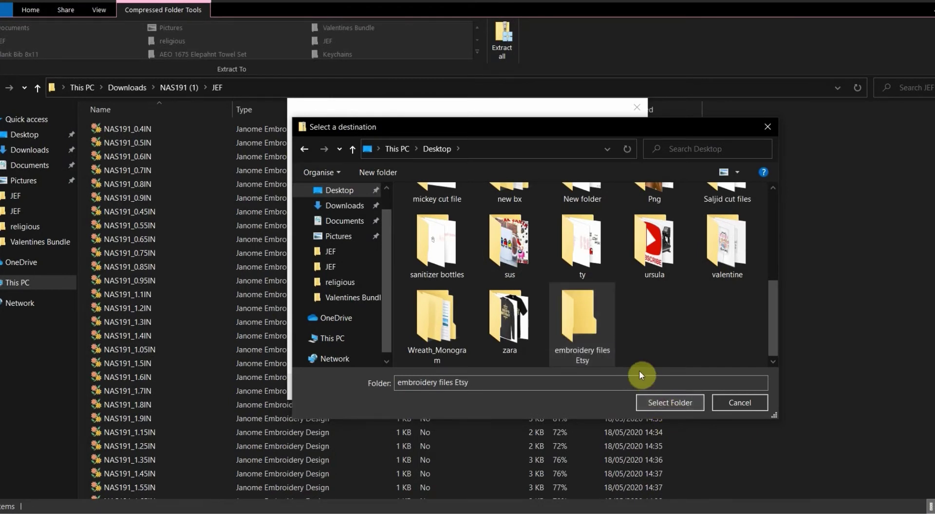
left_click(609, 346)
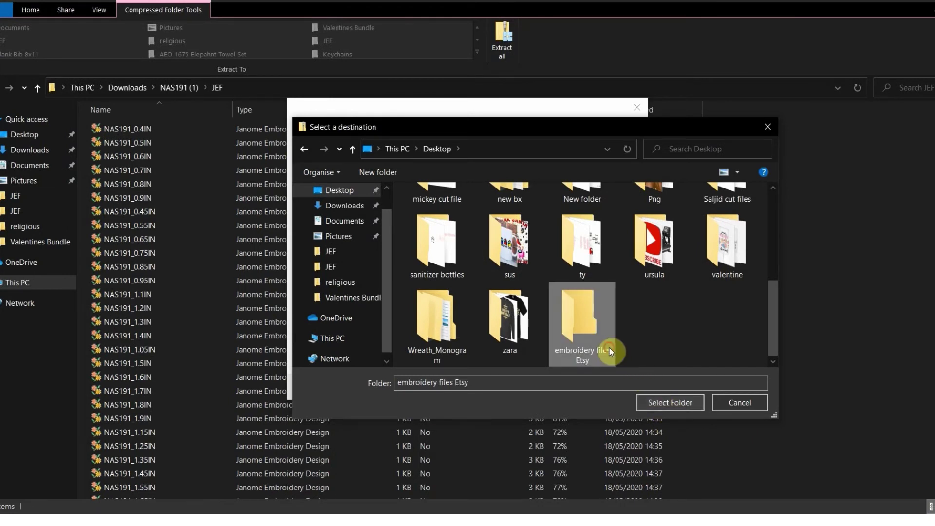
left_click(670, 401)
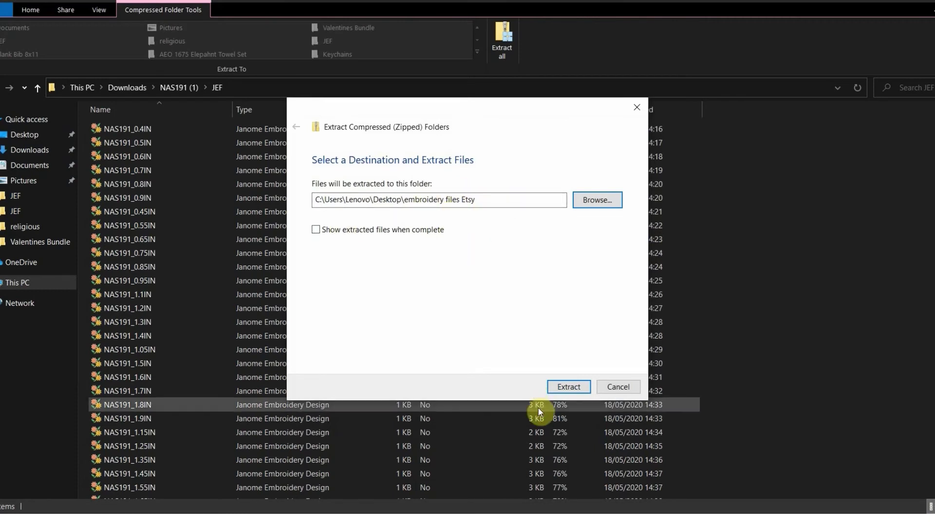
Extract the zip into 'embroidery files Etsy' and open that folder from the Desktop
left_click(576, 387)
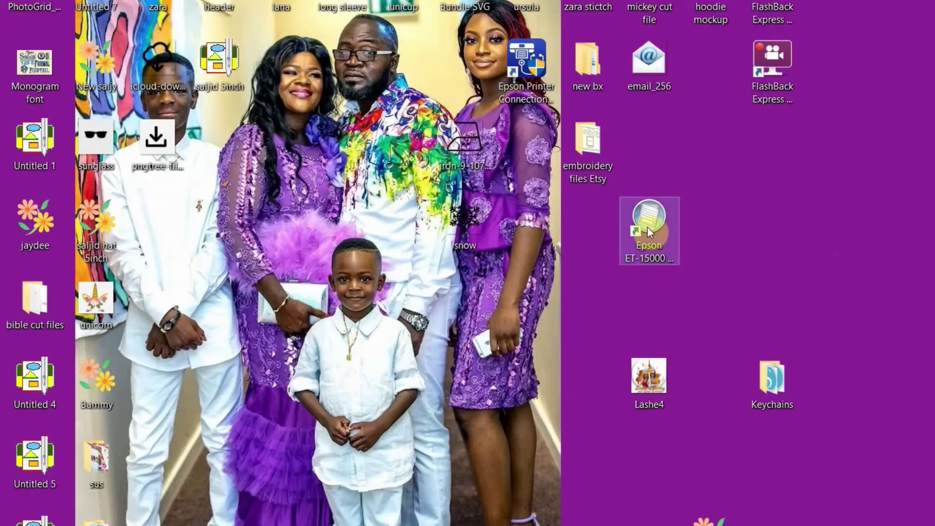
double_click(590, 139)
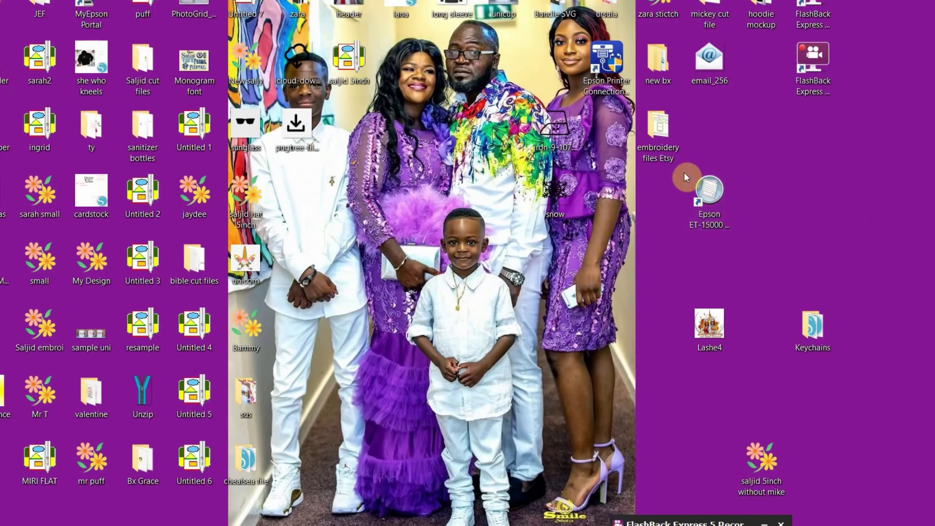
double_click(661, 125)
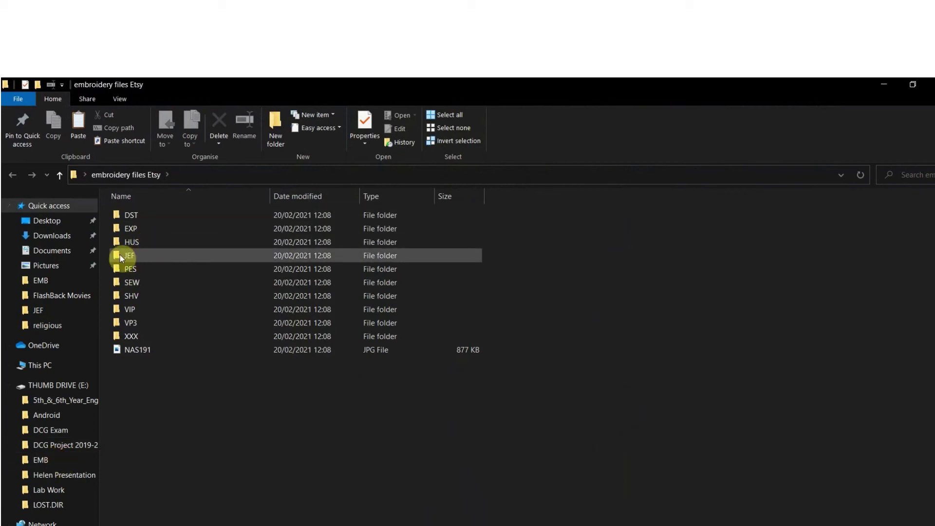
Copy the JEF folder and the NAS191_0.55IN design into EMB on THUMB DRIVE (E:)
mouse_move(116, 256)
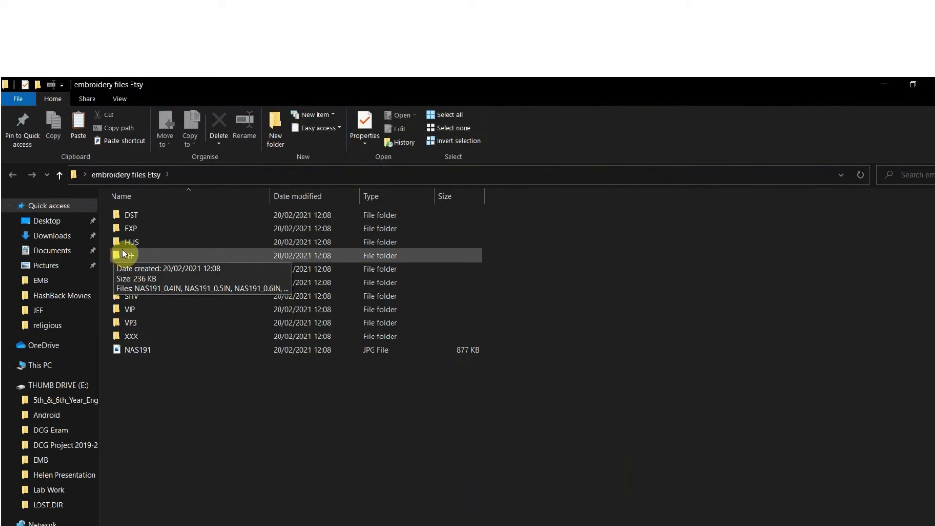
left_click_drag(123, 253, 41, 464)
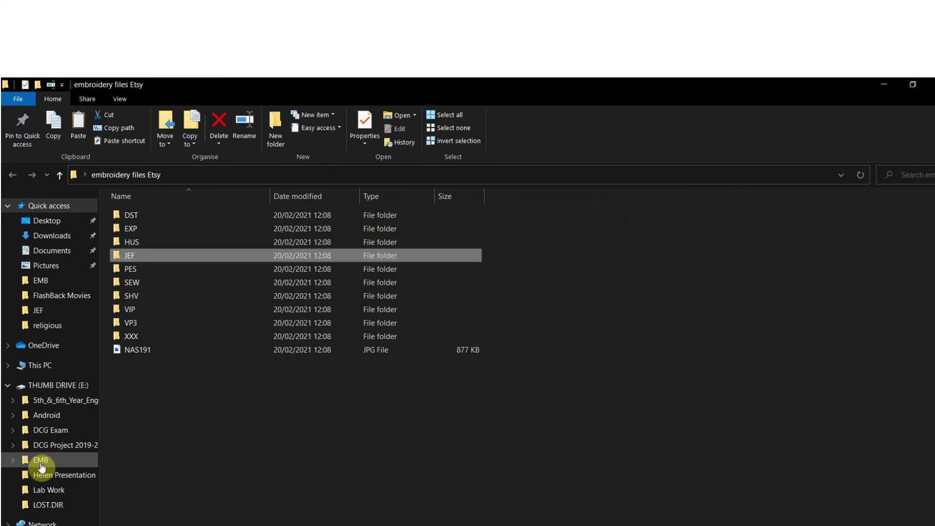
double_click(145, 255)
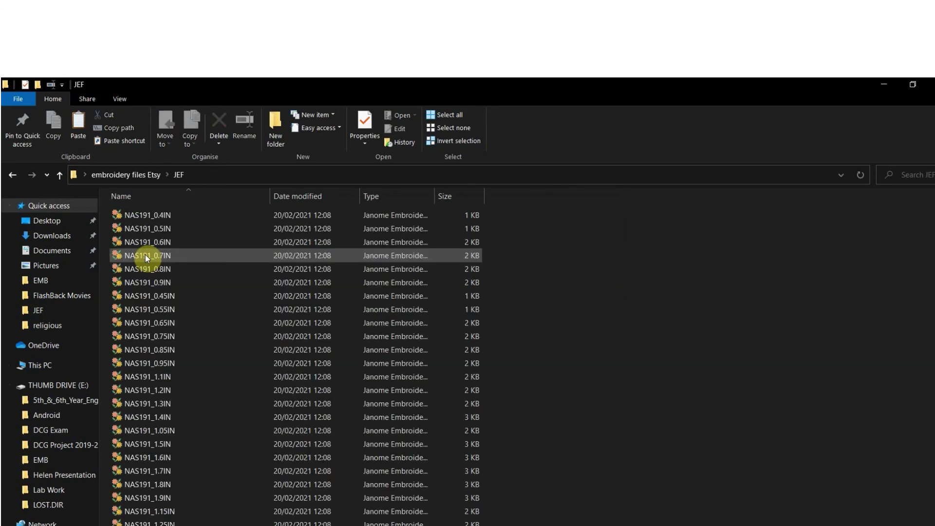
left_click(164, 312)
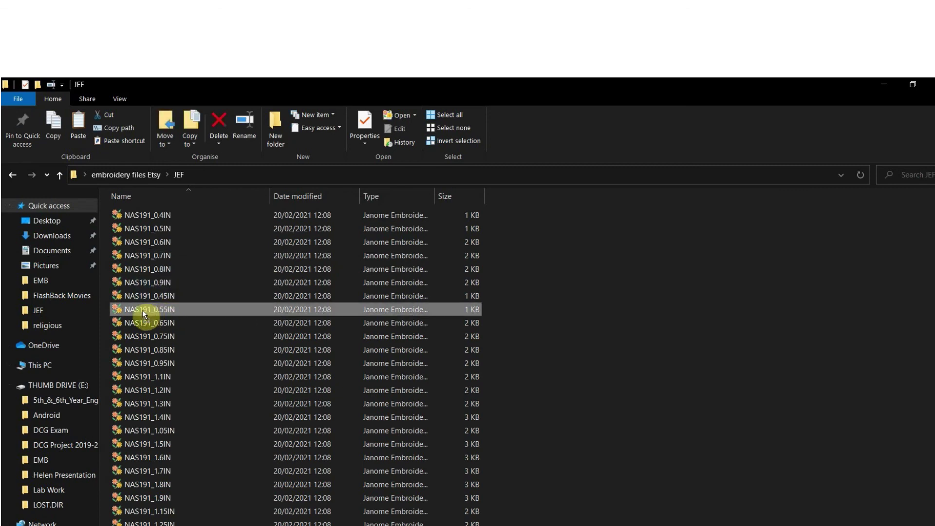
left_click_drag(120, 312, 49, 454)
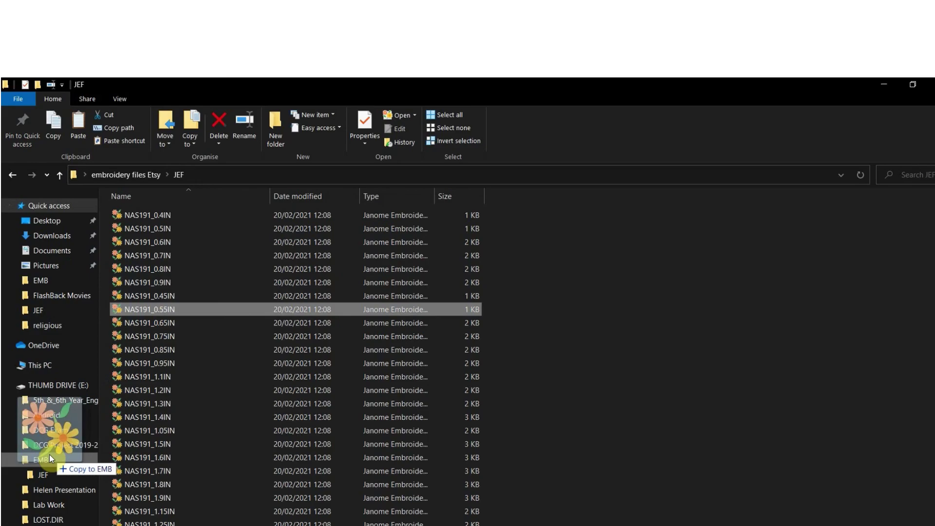